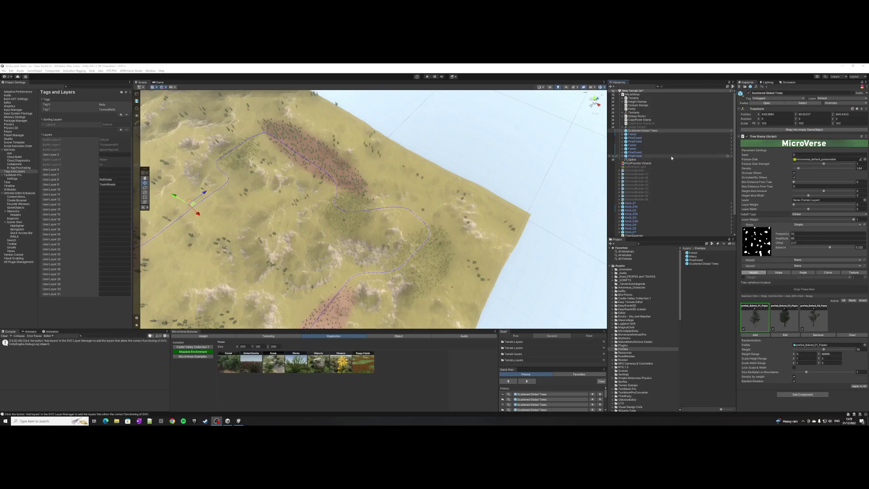
Expand Packages > MicroVerse > Data and expand NatureManufacture to reveal its Prefabs subfolder
click(668, 132)
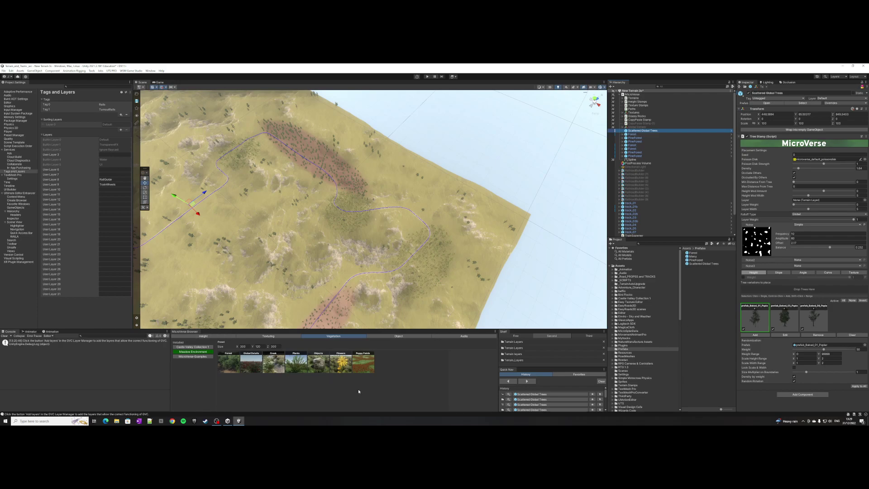
drag(680, 319, 673, 387)
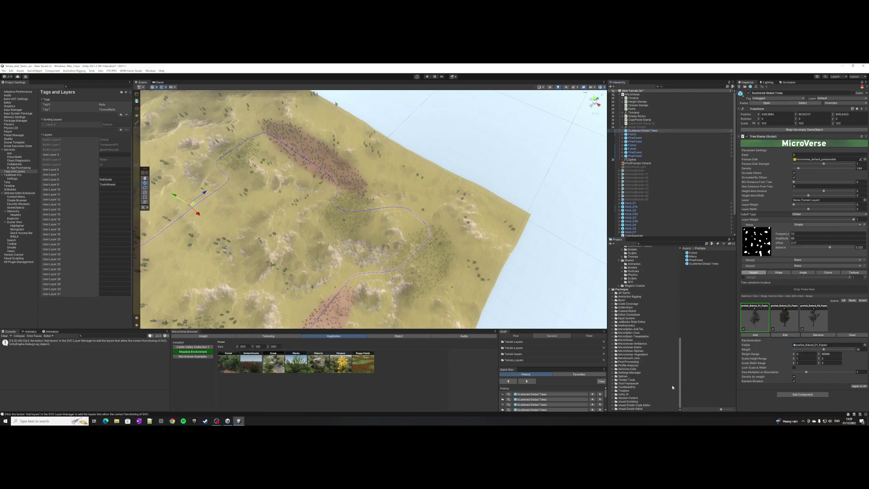
click(613, 341)
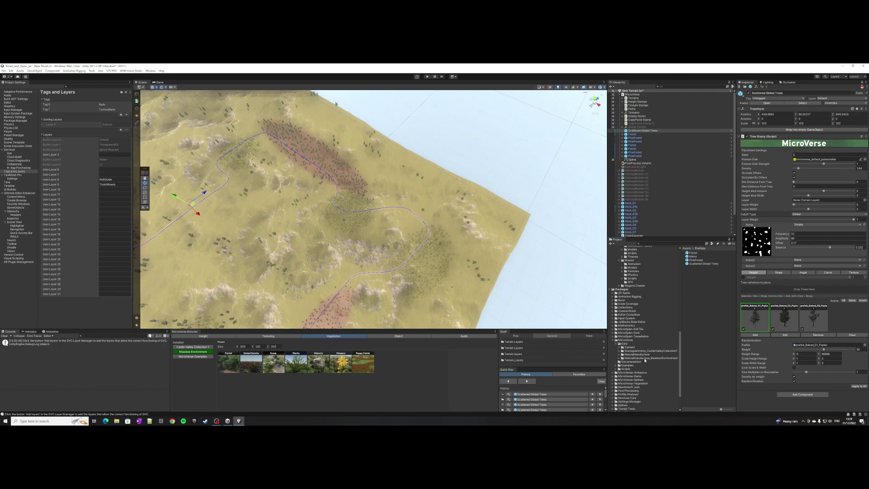
click(644, 358)
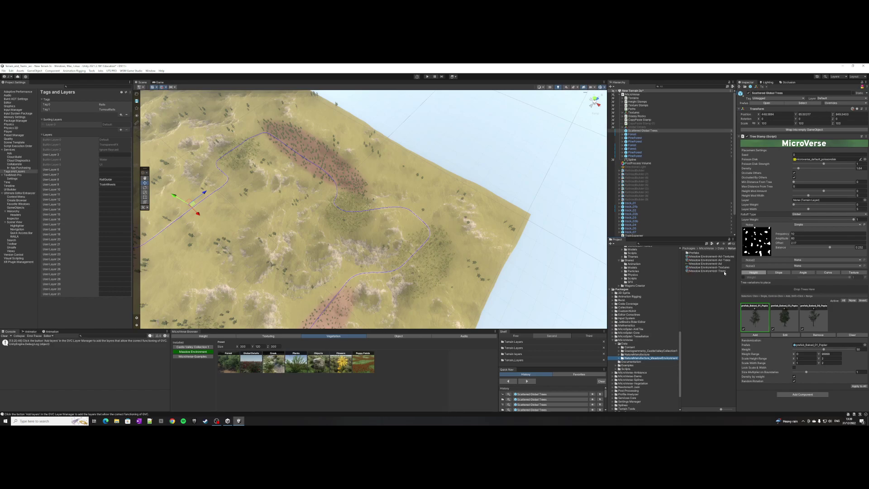
click(636, 354)
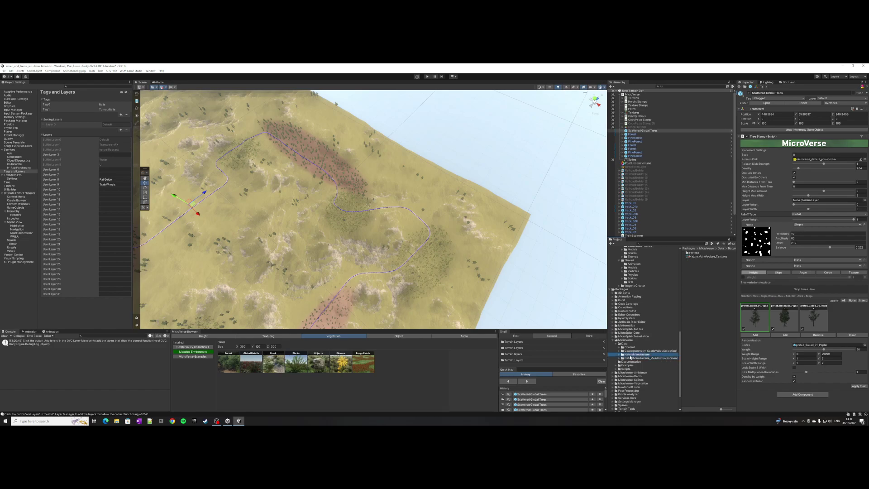
click(620, 356)
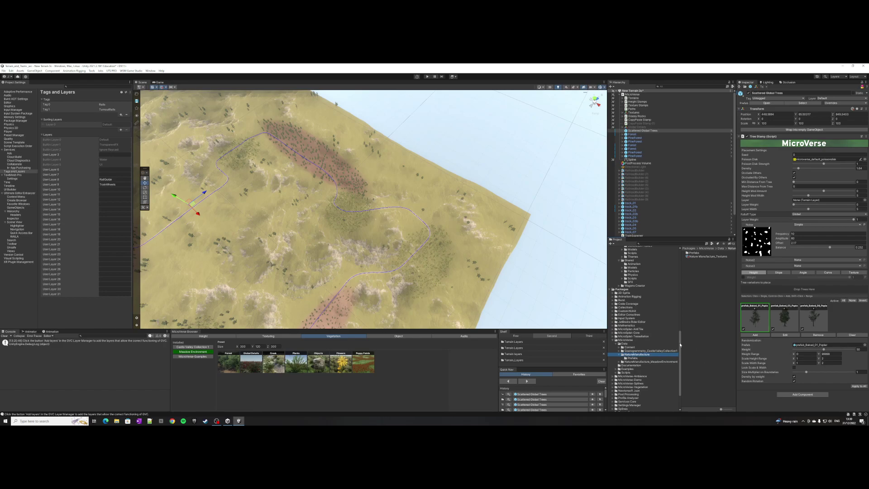
Drag PineForest from Assets > Prefabs into MicroVerse > Data > NatureManufacture > Prefabs
drag(679, 344, 682, 268)
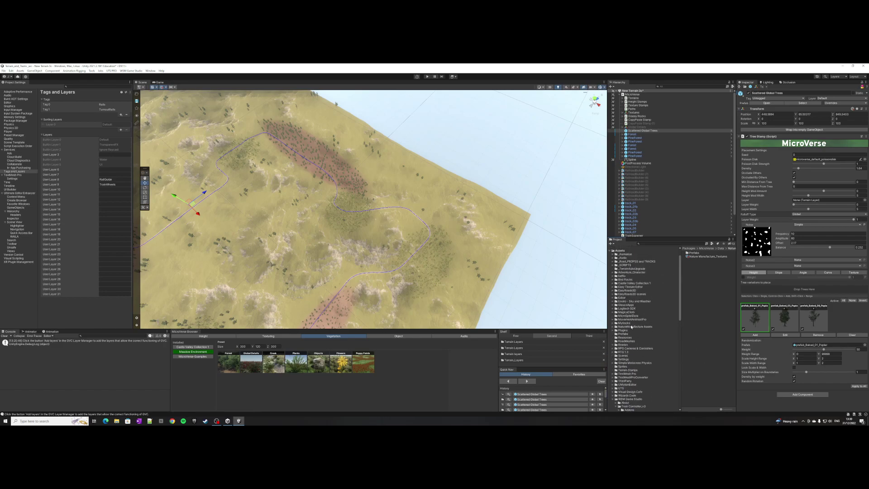
scroll(631, 326, down, 3)
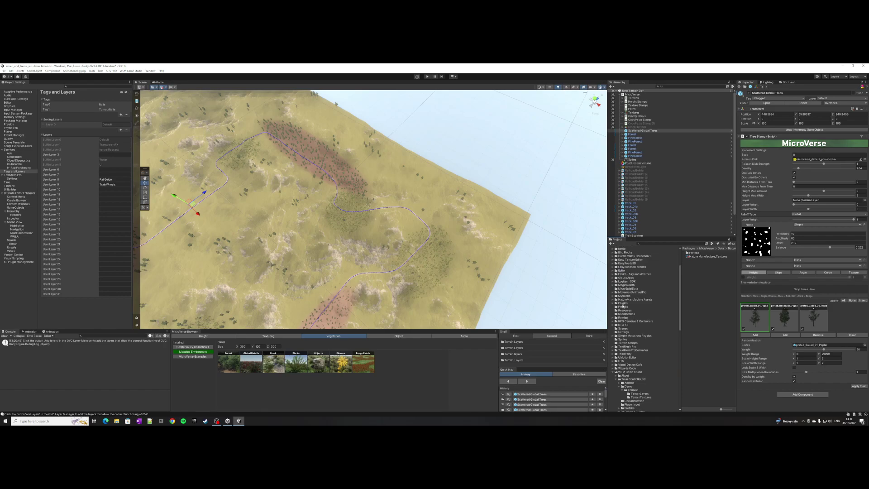
click(623, 306)
drag(680, 305, 677, 388)
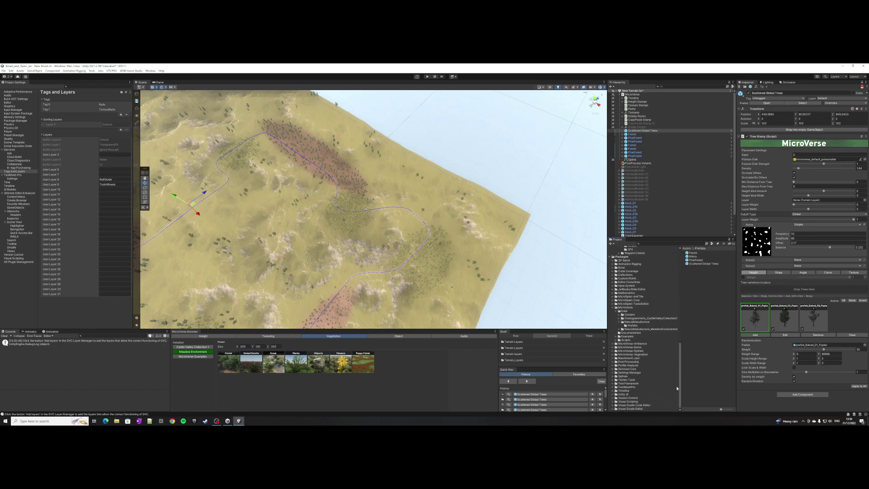
click(695, 264)
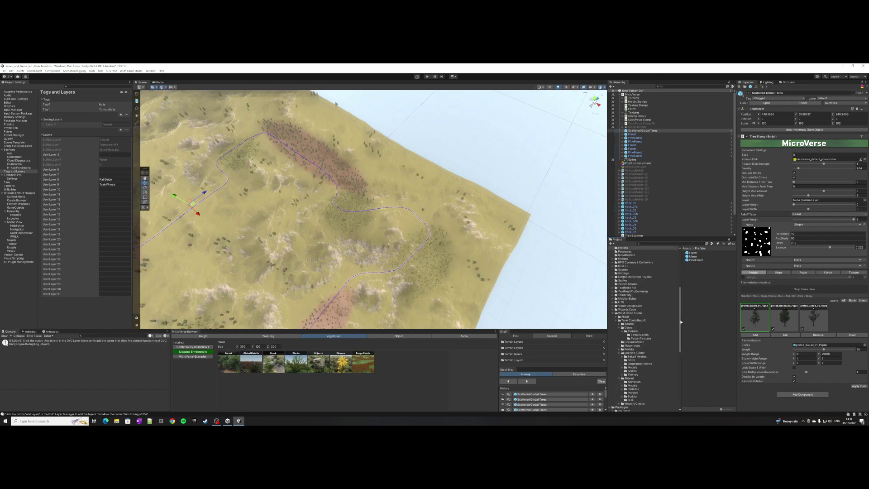
drag(680, 321, 676, 385)
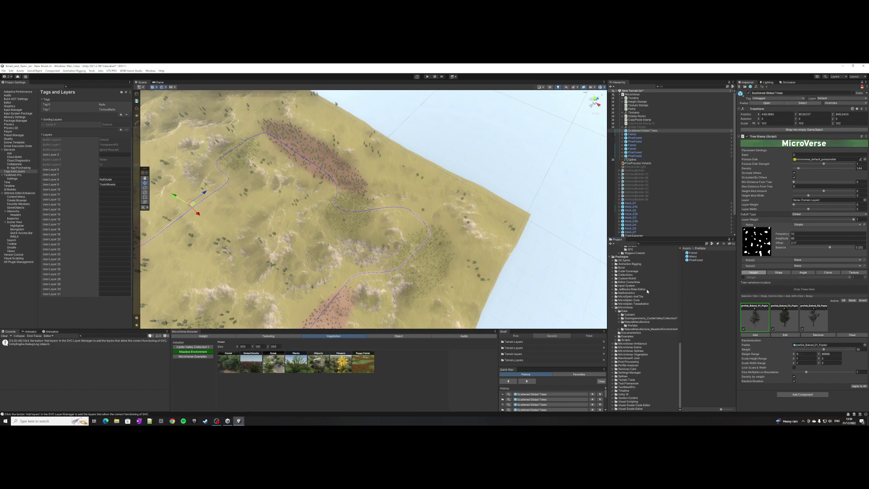
click(692, 260)
drag(632, 325, 632, 326)
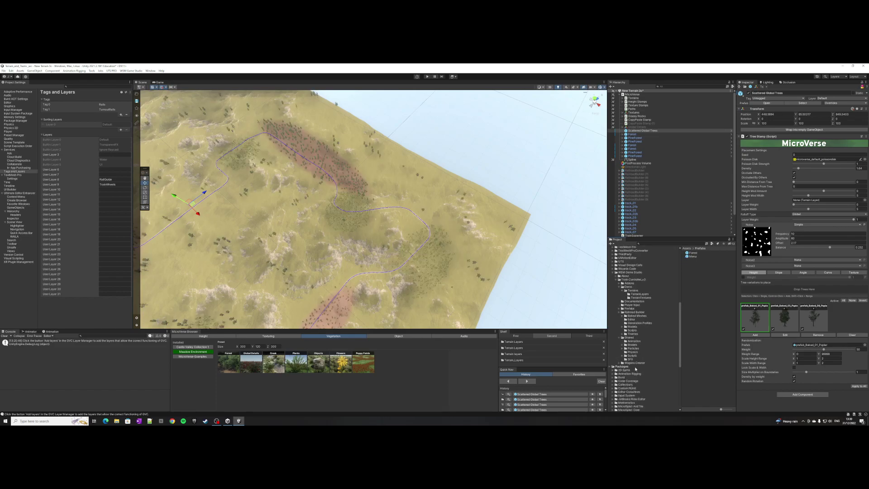
click(629, 322)
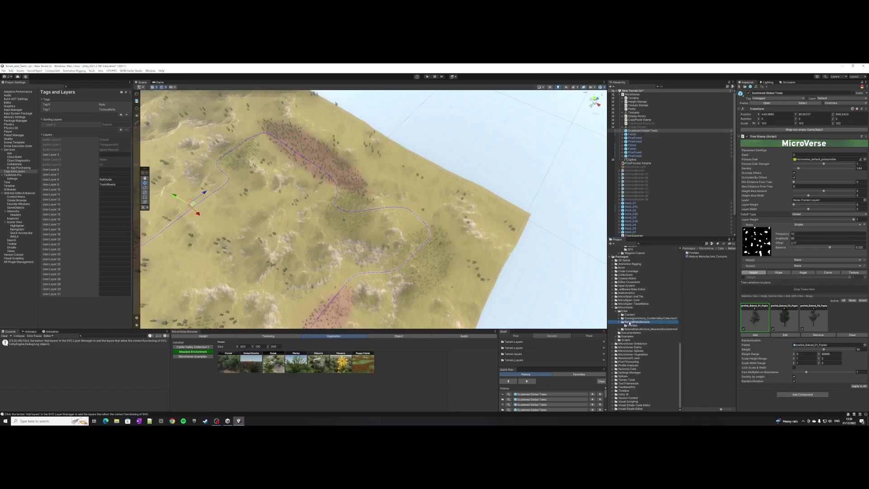
Add a Create > MicroVerse > ContentPack asset named 'Nature Manufacture_Vegetation'
right_click(691, 266)
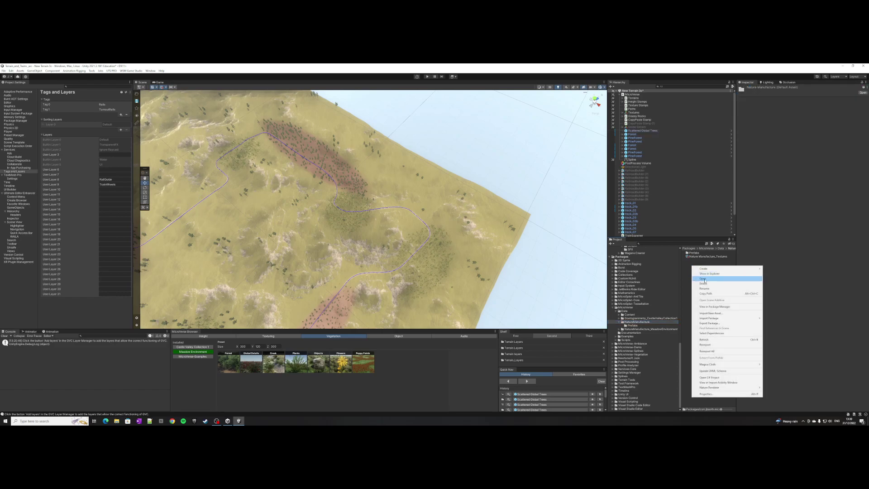
mouse_move(706, 268)
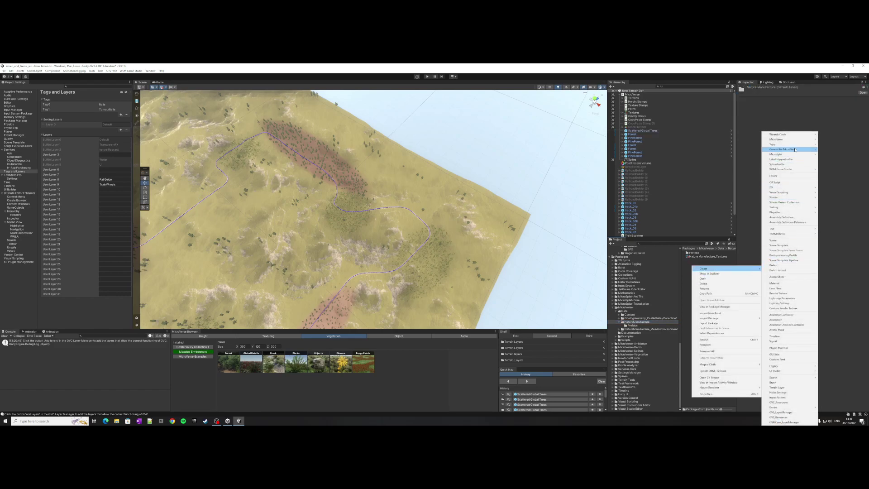
mouse_move(787, 142)
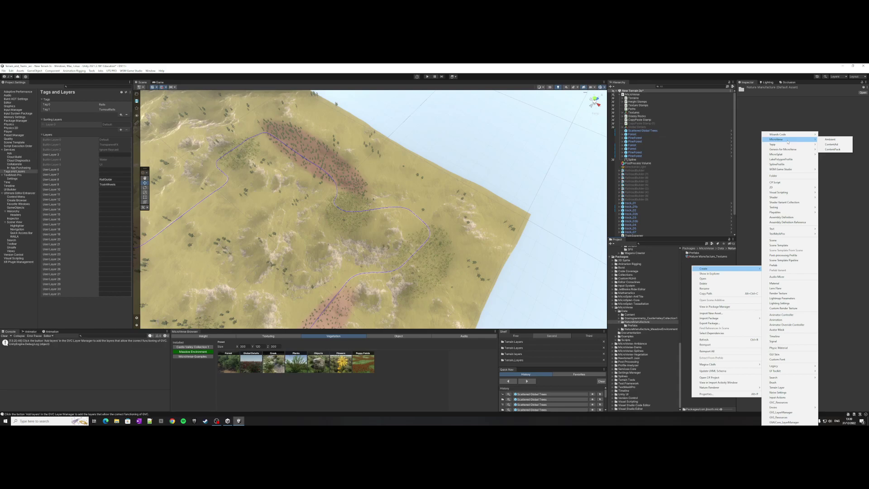
click(833, 149)
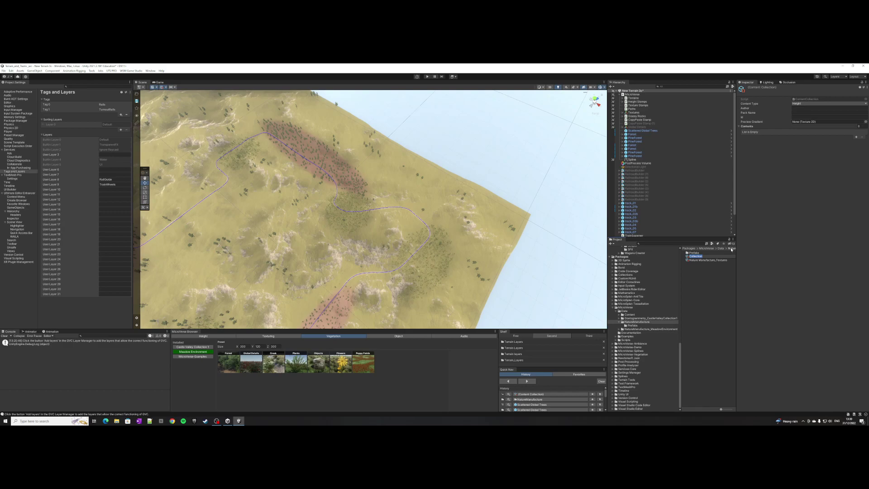
text(Nature manufacture)
key(ctrl+BackSpace)
text(M)
key(Return)
click(723, 256)
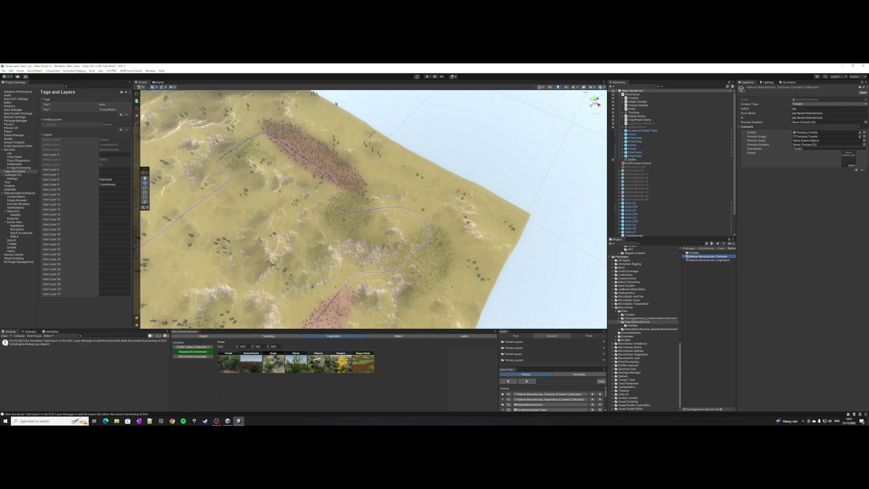
Set Content Type to Vegetation, enter the author initials, and paste the collection name into Pack Name and Id
click(713, 261)
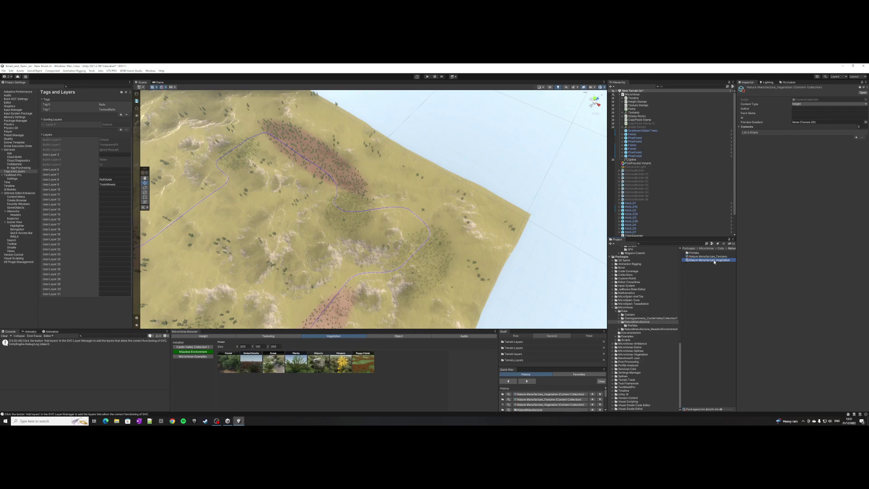
click(805, 105)
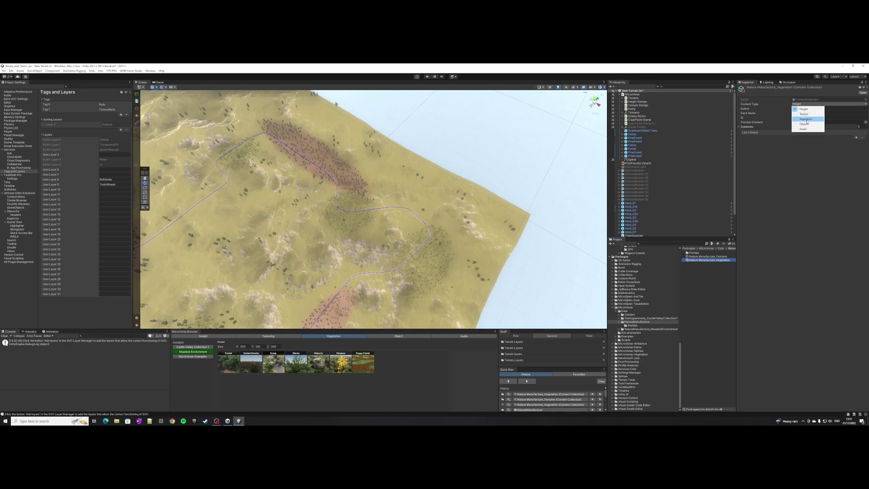
click(803, 119)
click(828, 109)
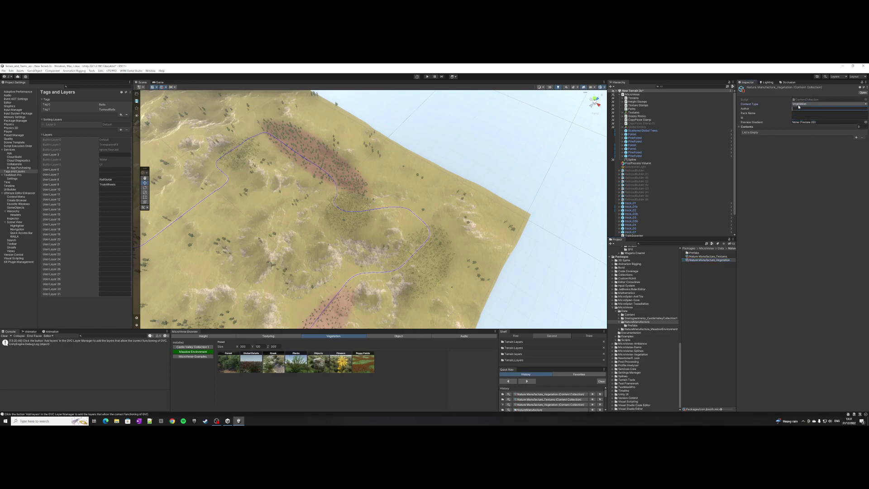
text(jdp)
key(Tab)
text(Nature Manufacture_Vegetation)
click(802, 119)
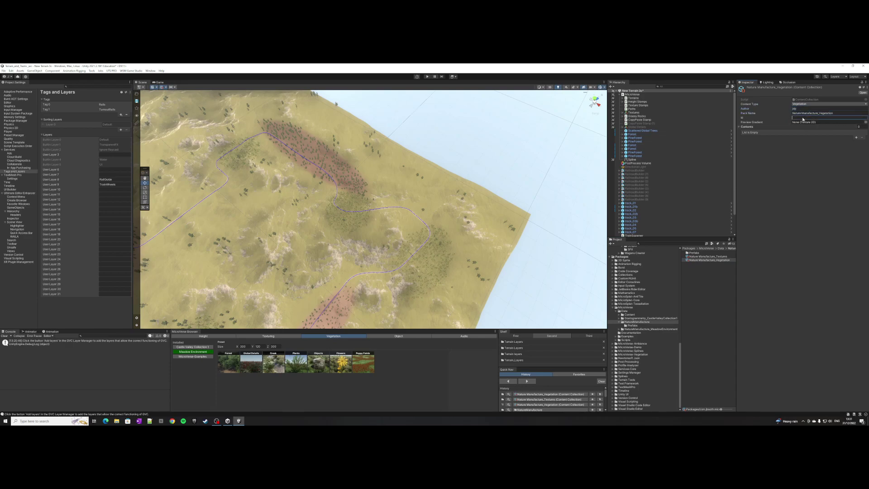
text(Nature Manufacture_Vegetation)
Prefix Pack Name and Id with the author initials and remove '_Vegetation' from both
click(819, 114)
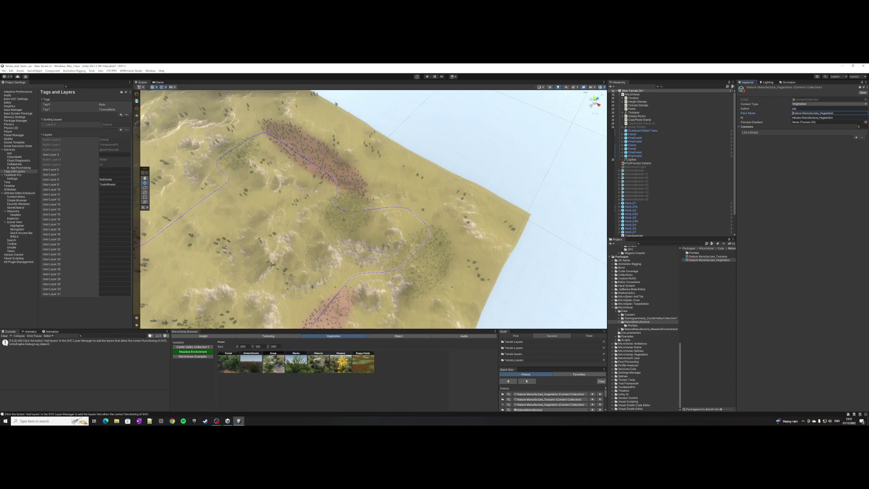
text(jdp)
drag(823, 113, 836, 115)
key(BackSpace)
key(BackSpace)
key(Tab)
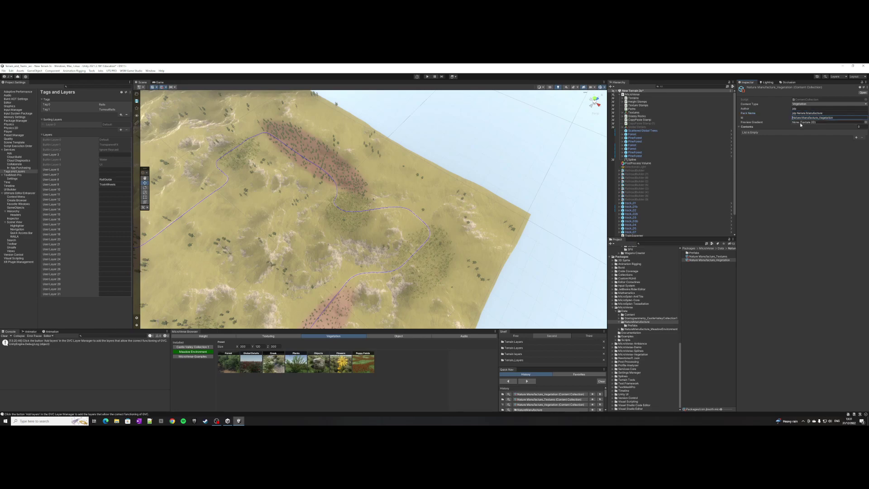
key(Home)
text(jd)
drag(823, 119, 840, 125)
key(BackSpace)
key(BackSpace)
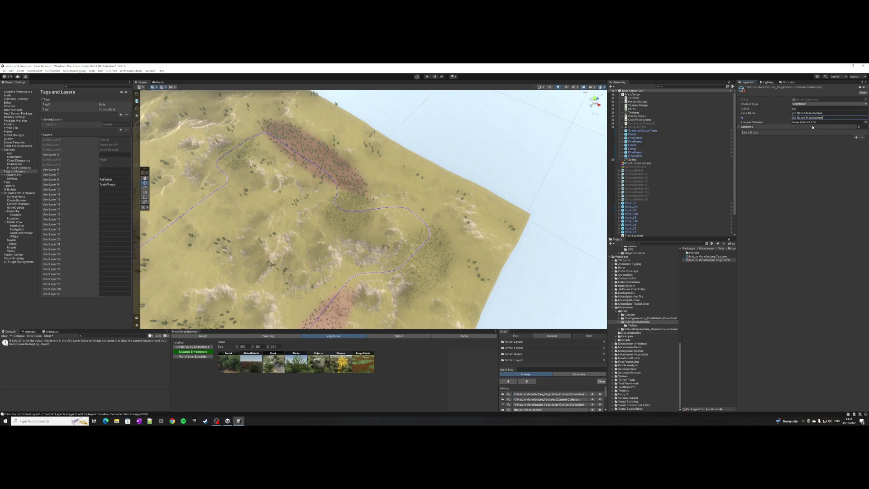
Add a Contents entry and drag Scattered Global Trees from Prefabs into its Prefab field
click(856, 137)
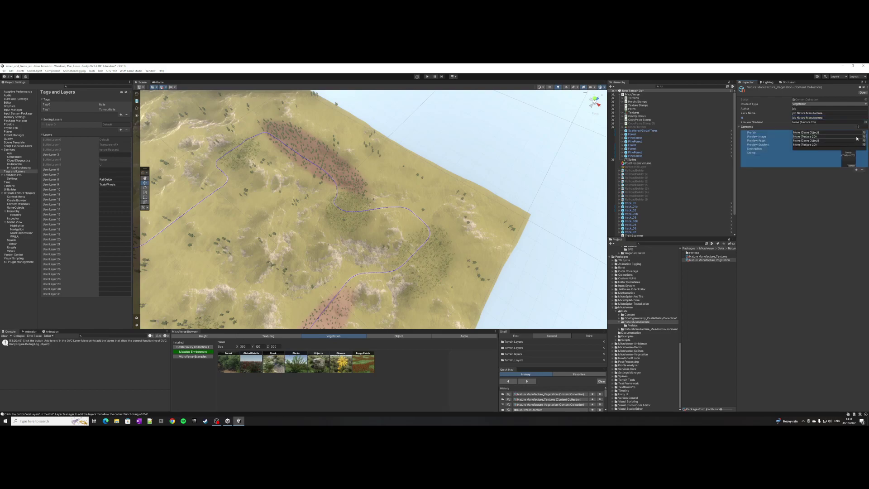
click(631, 325)
drag(698, 256, 811, 135)
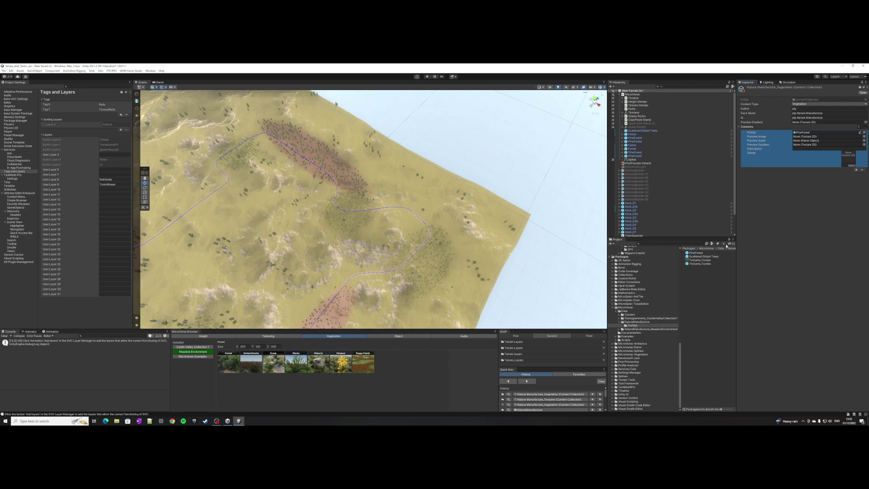
click(856, 170)
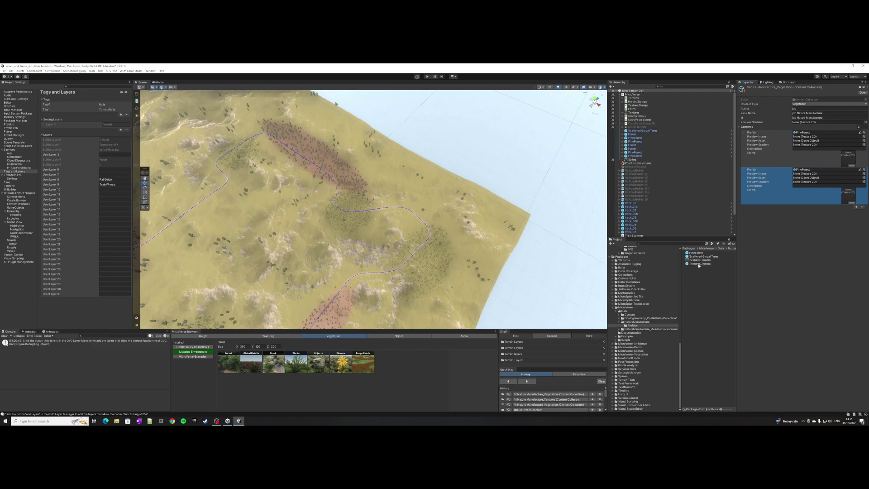
drag(698, 258, 808, 132)
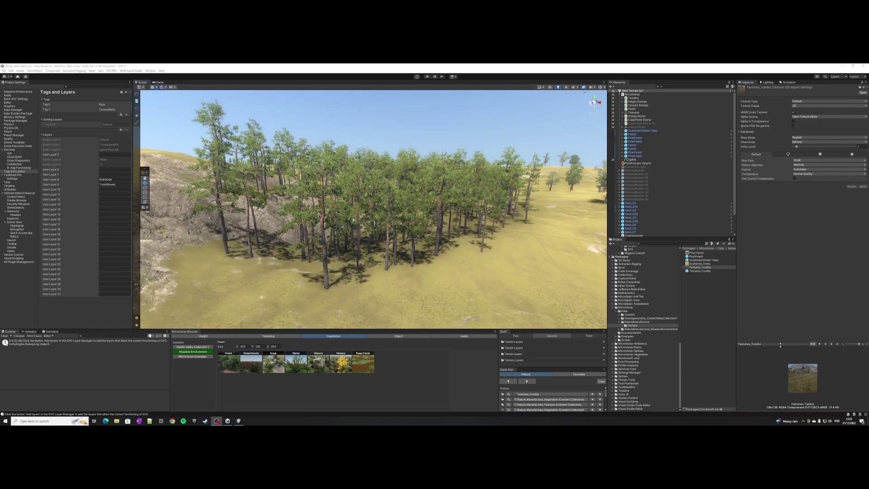
Preview the Scattered_Trees texture in an enlarged Inspector preview, then select Pine Forest
click(782, 343)
click(700, 263)
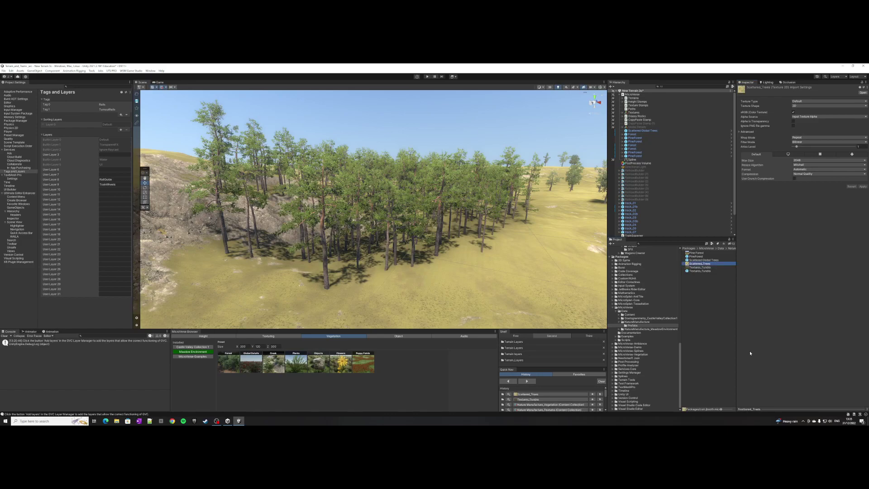
drag(795, 408, 800, 299)
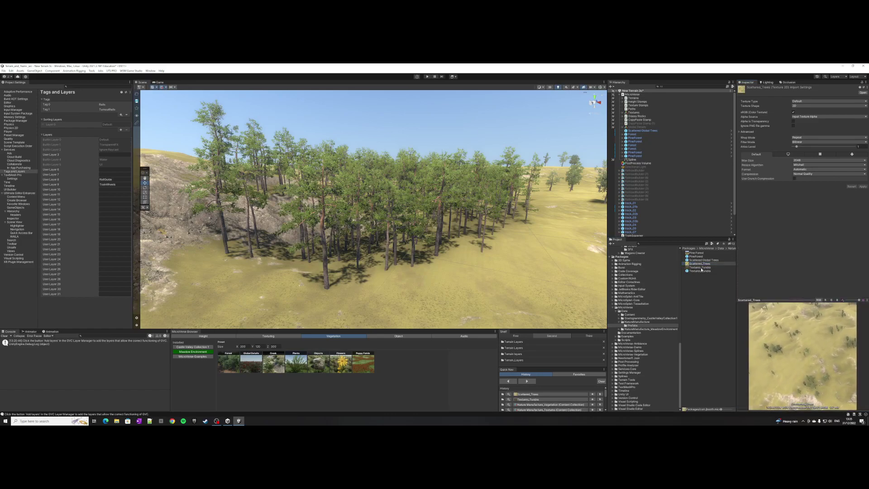
click(697, 253)
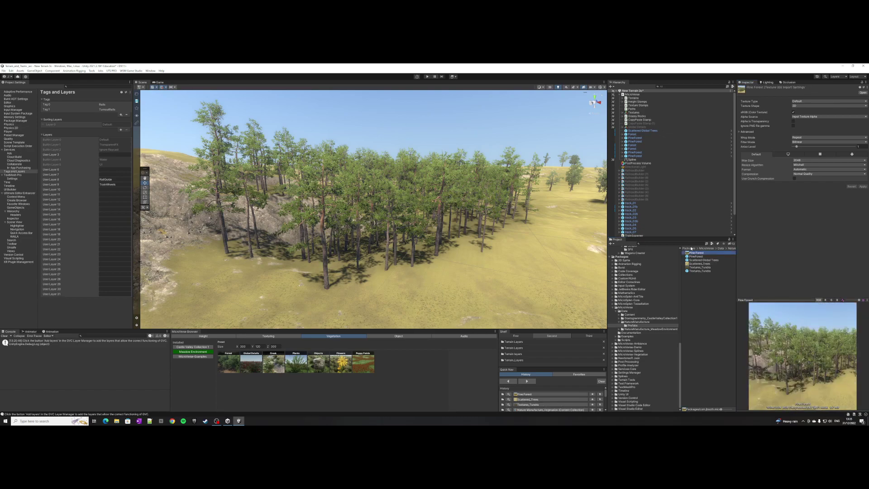
Show the Prefabs folder in File Explorer, read its disk path, and return to Unity
right_click(633, 329)
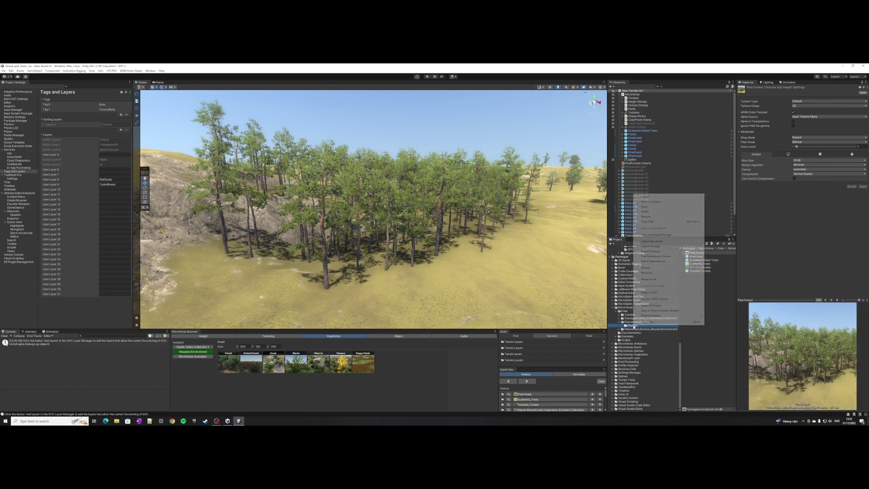
click(655, 202)
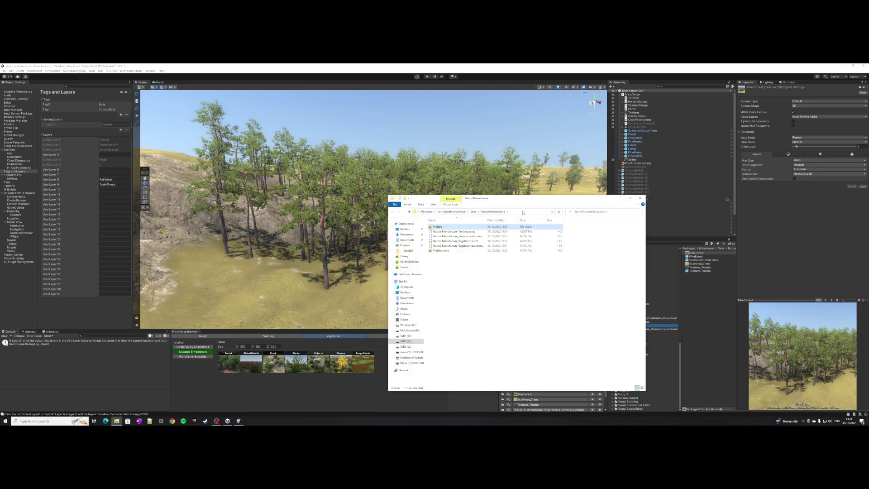
click(523, 212)
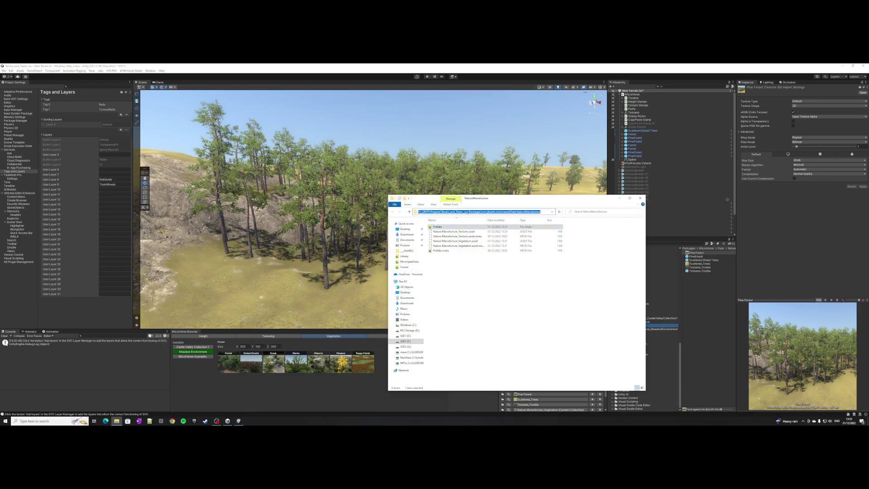
drag(469, 211, 441, 212)
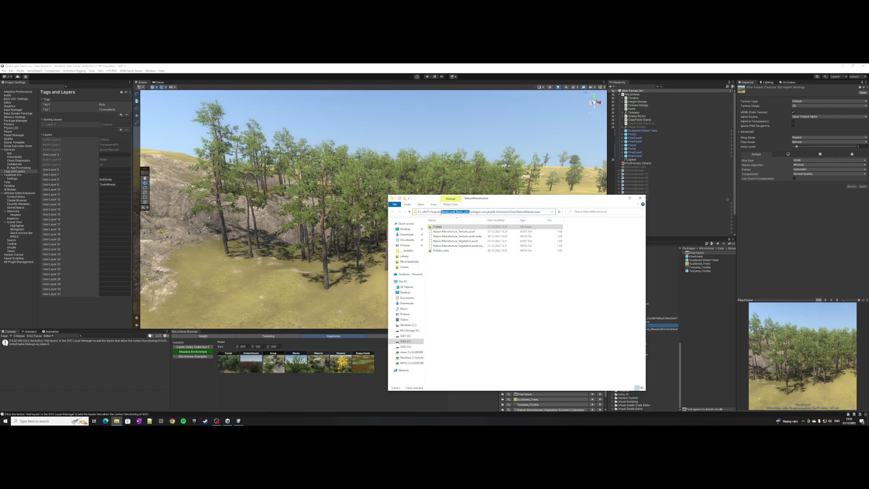
click(468, 212)
click(724, 351)
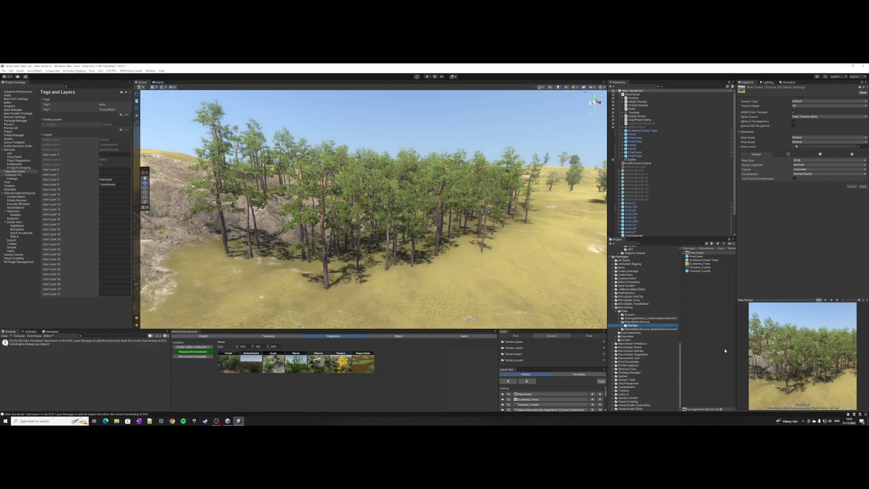
Select the Nature Manufacture_Vegetation collection in the NatureManufacture folder
right_click(698, 264)
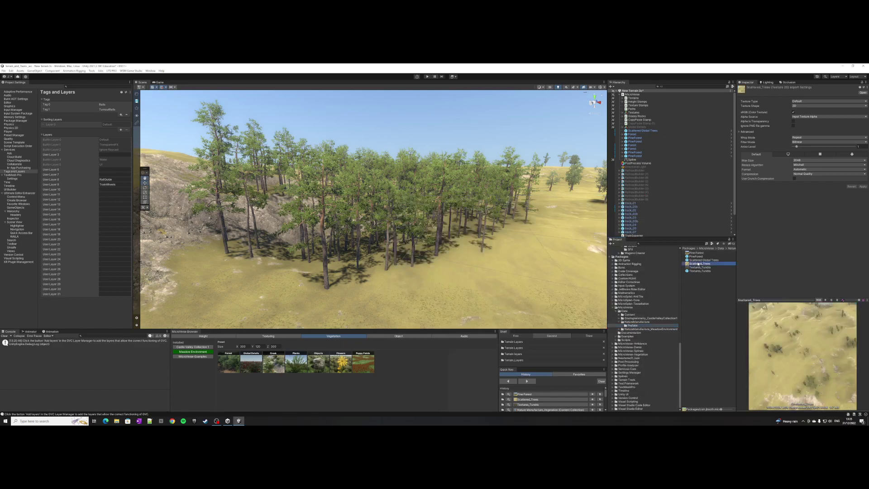
click(698, 280)
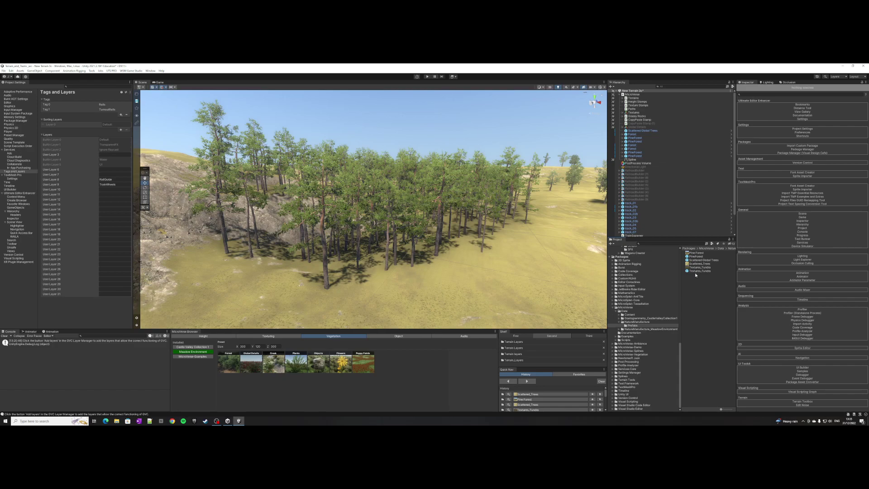
click(635, 322)
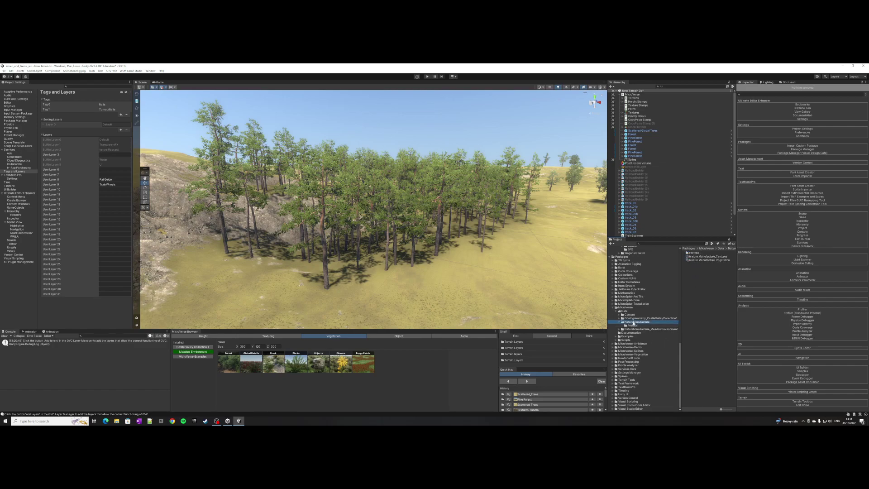
click(711, 257)
click(715, 260)
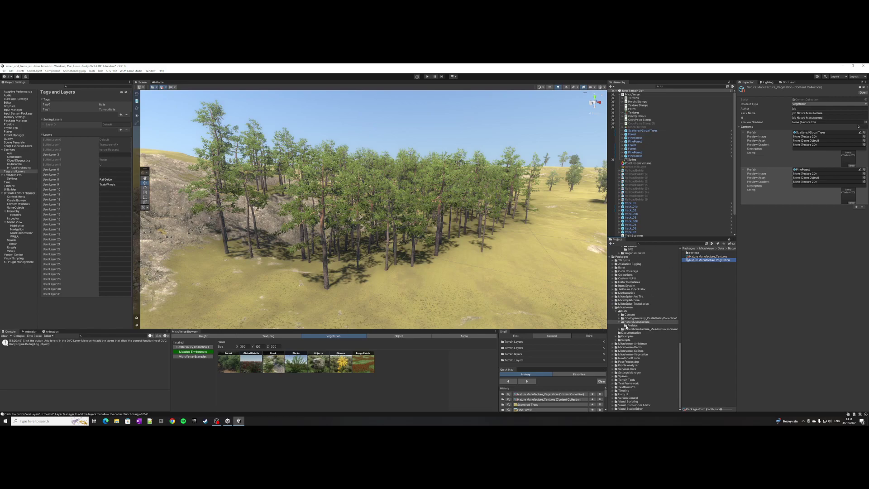
Assign Pine Forest to the PineForest entry's Preview Image and Scattered_Trees to the first entry
click(629, 326)
click(700, 253)
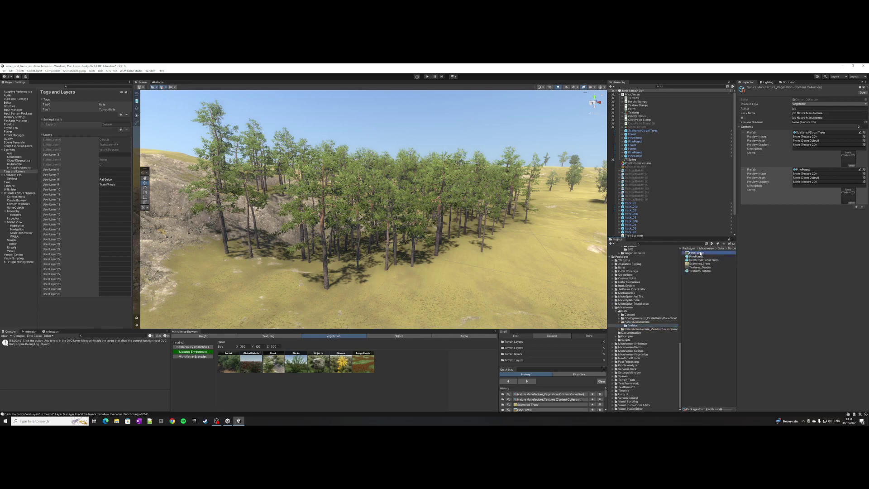
click(809, 177)
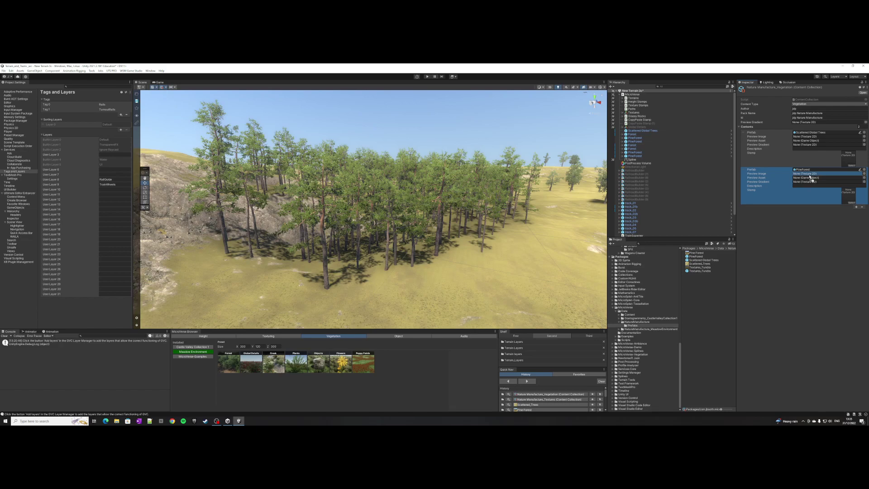
drag(810, 177, 808, 174)
drag(698, 264, 810, 139)
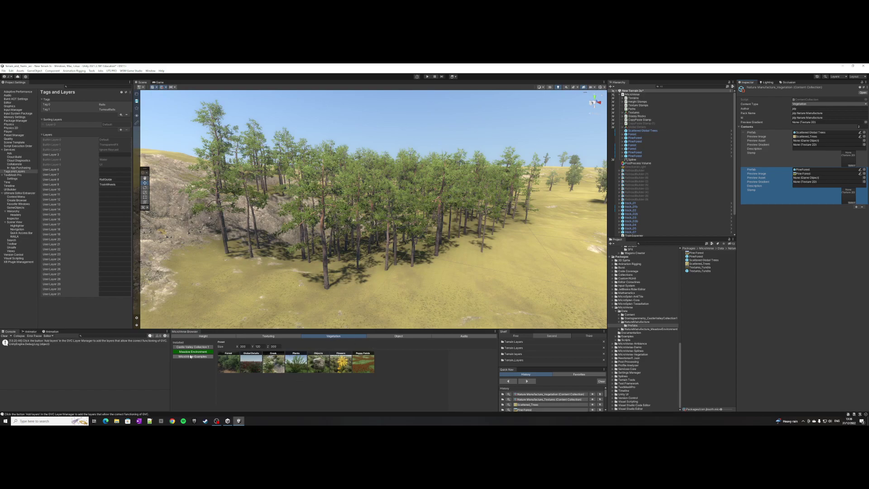
Refresh via Castle Valley Collection 1, open the Nature Manufacture collection, and select the PineForest preset
click(725, 298)
click(634, 322)
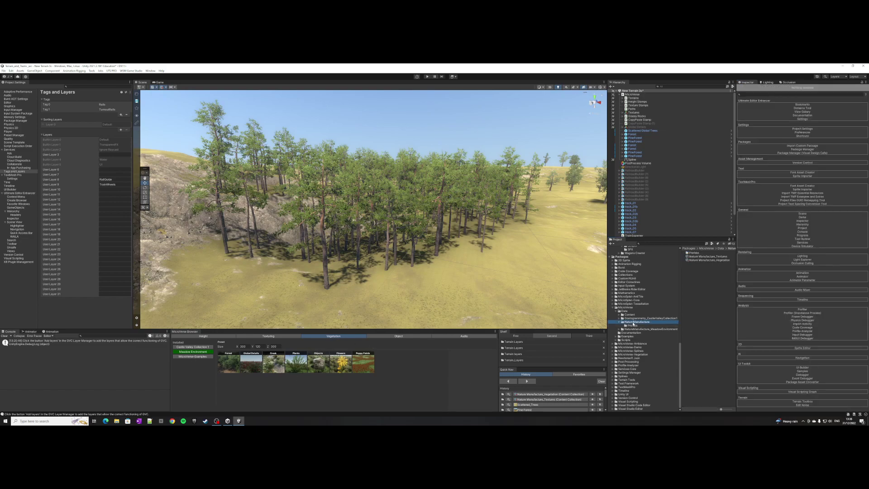
click(192, 346)
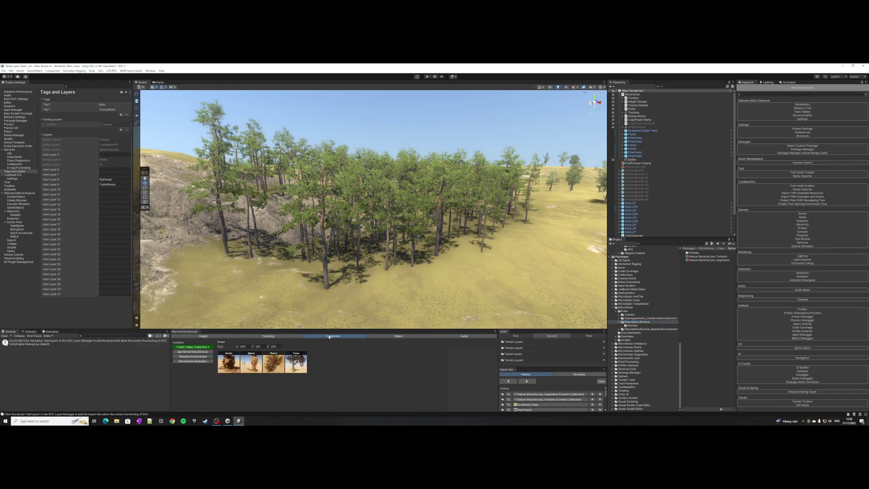
click(191, 352)
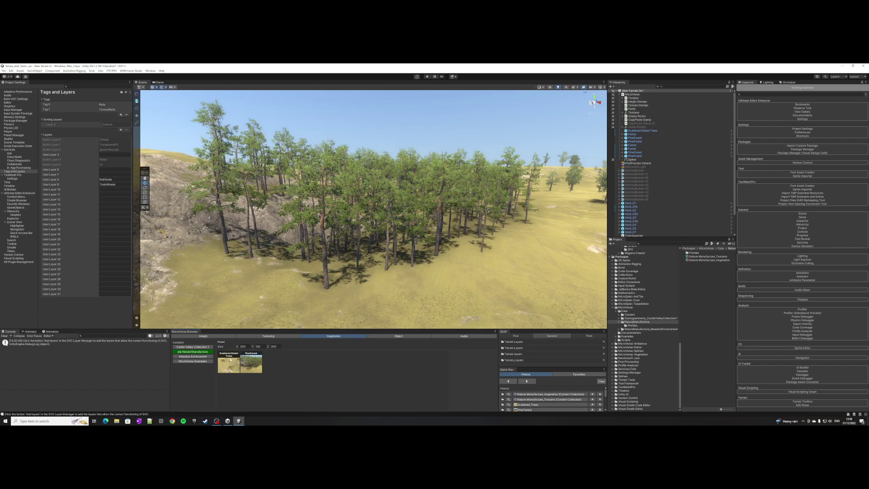
click(250, 366)
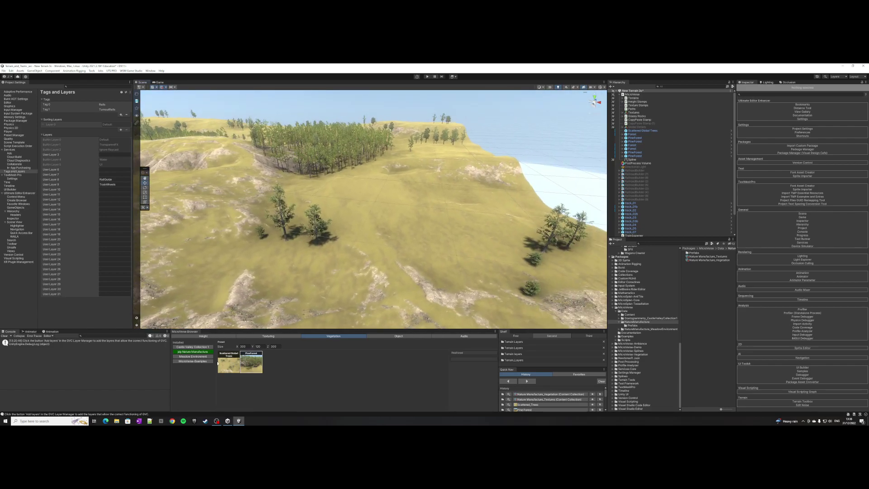
Drop the PineForest preset onto the terrain and move it to about X 1819, Z 1027
drag(423, 242, 434, 221)
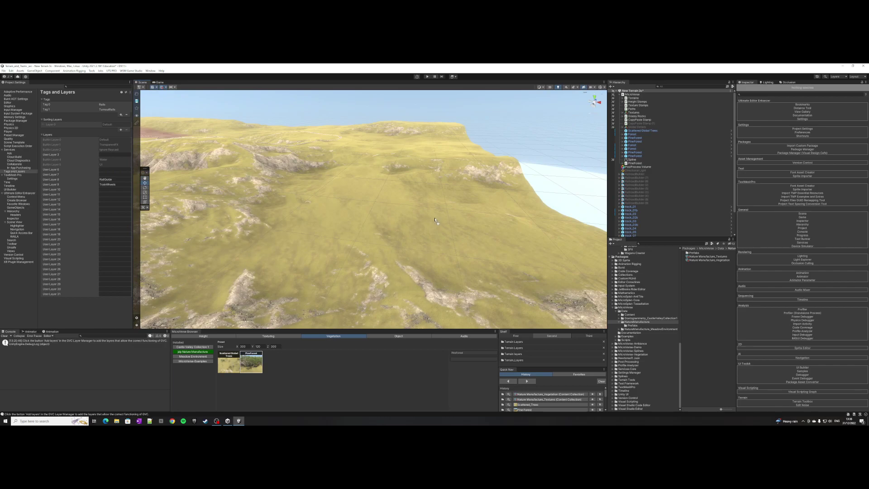
drag(435, 221, 435, 221)
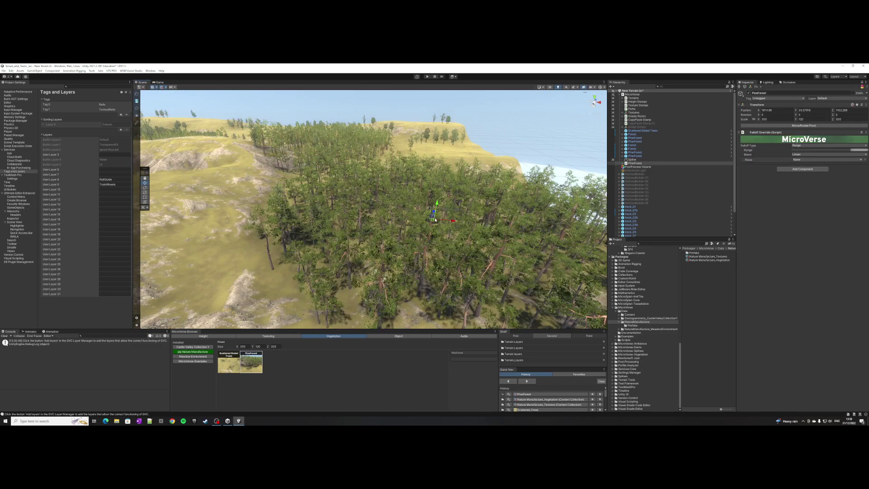
scroll(435, 221, down, 5)
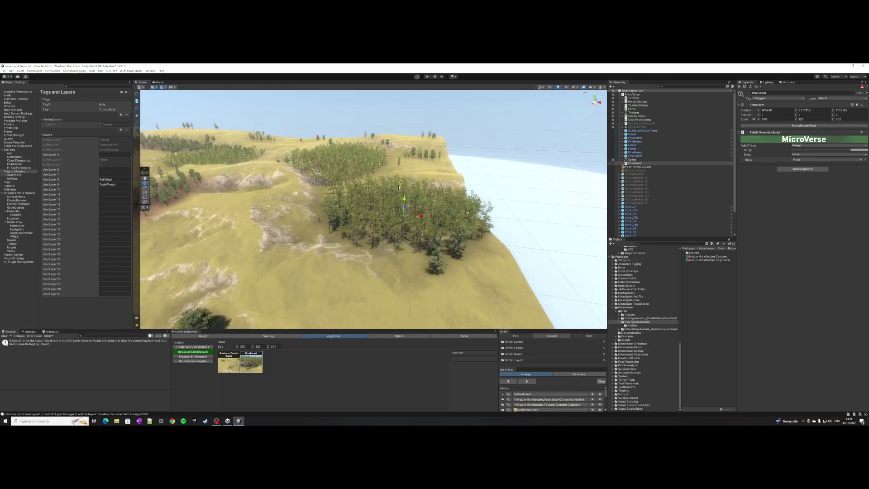
drag(403, 214, 362, 230)
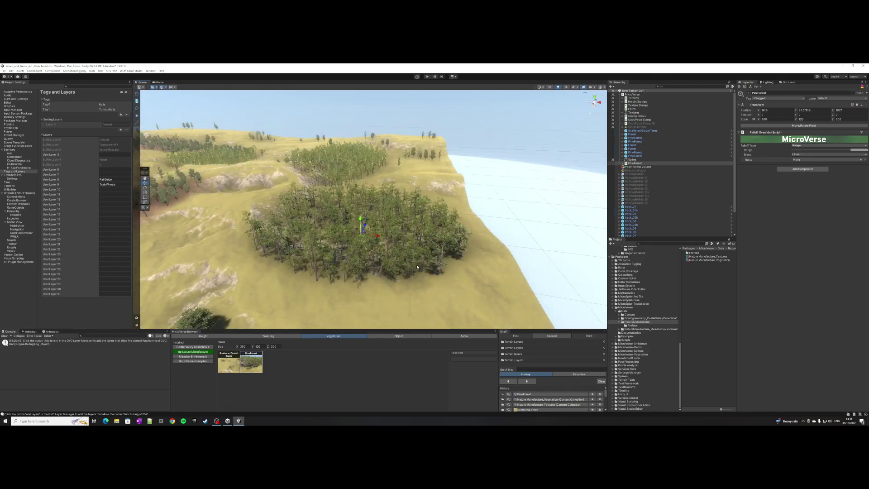